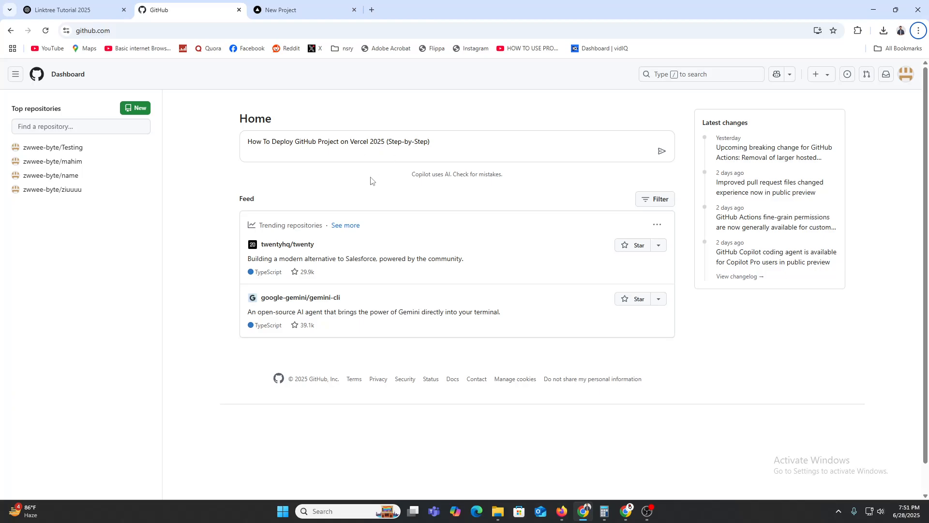
- Create a new public repository named vercel2.0 without a README, .gitignore or license
click(51, 150)
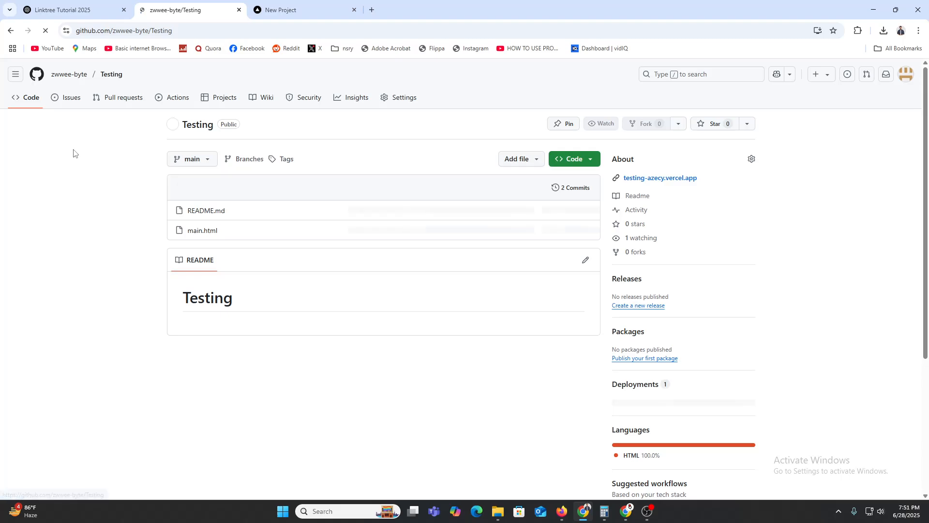
click(11, 31)
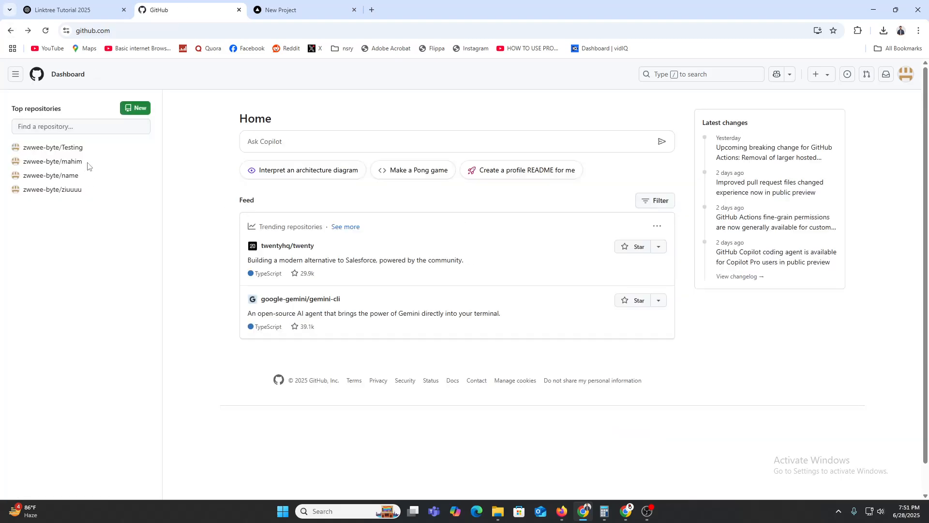
click(136, 108)
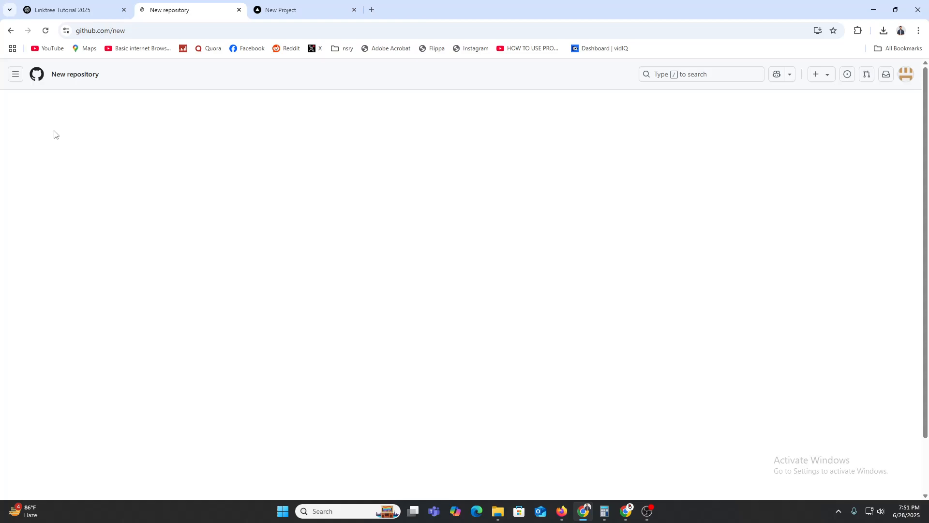
click(386, 194)
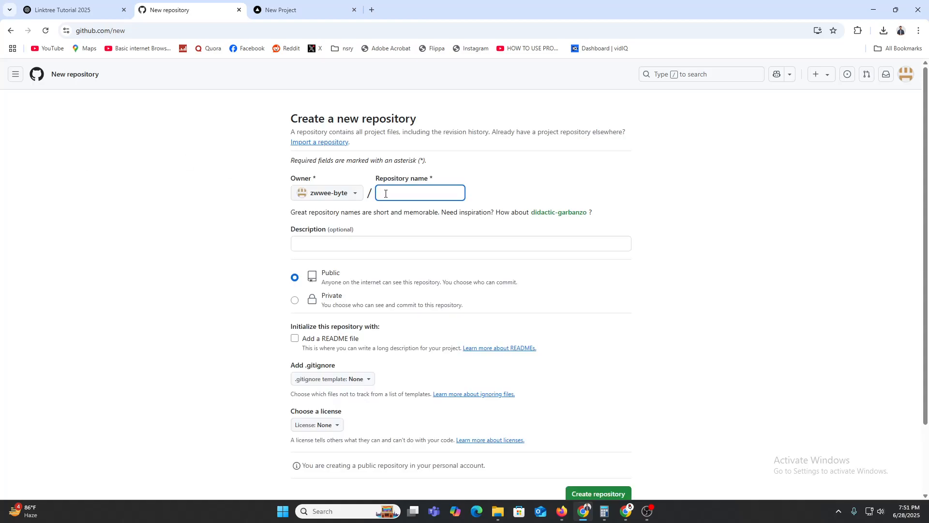
text(ver)
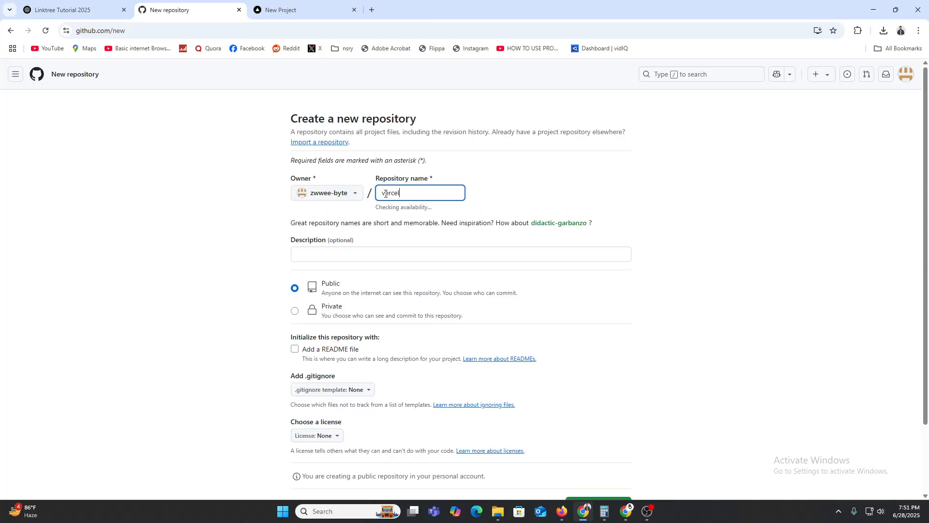
text(cel)
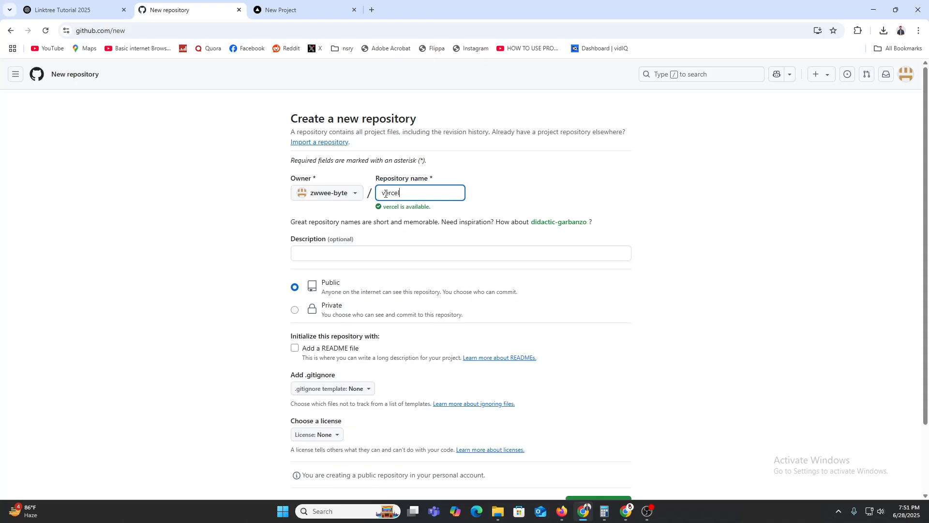
text(2)
scroll(644, 339, down, 2)
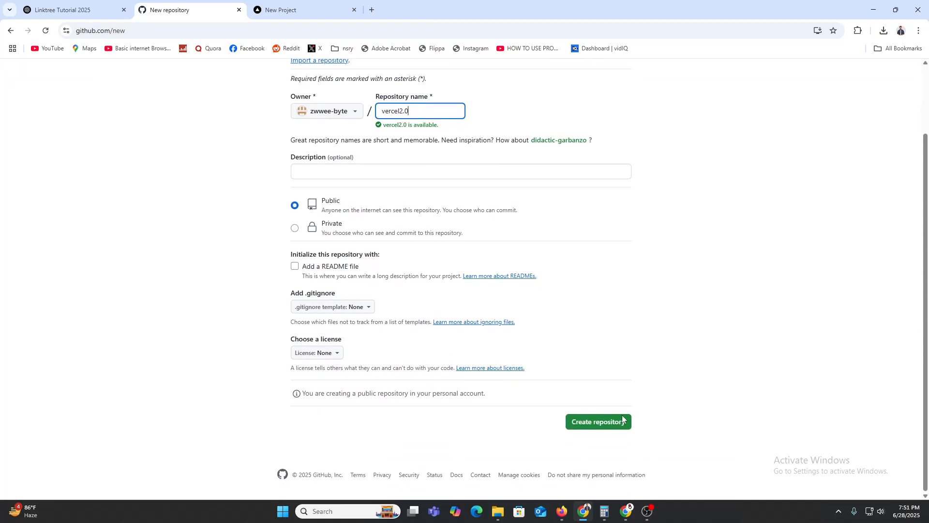
click(604, 429)
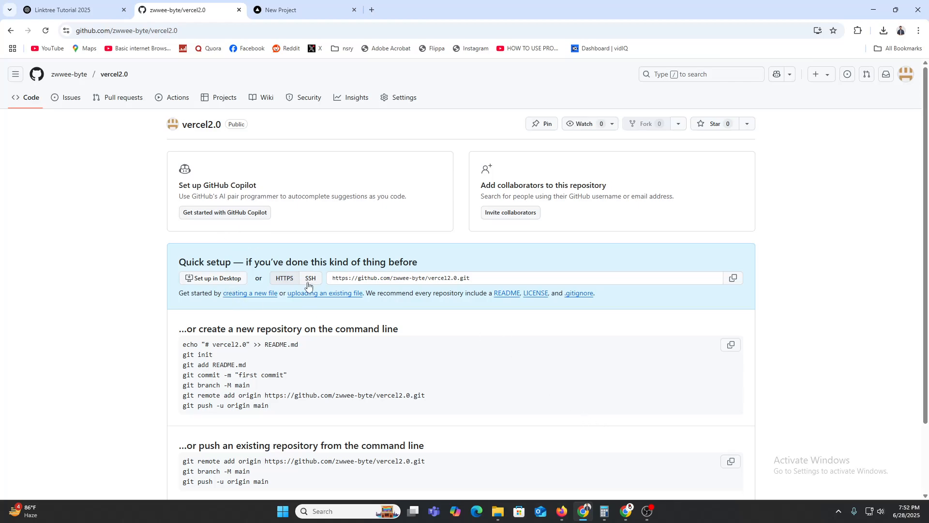
scroll(349, 276, down, 2)
scroll(346, 317, up, 2)
- Switch to Vercel, copy the vercel.com address and open it in an incognito window
click(295, 7)
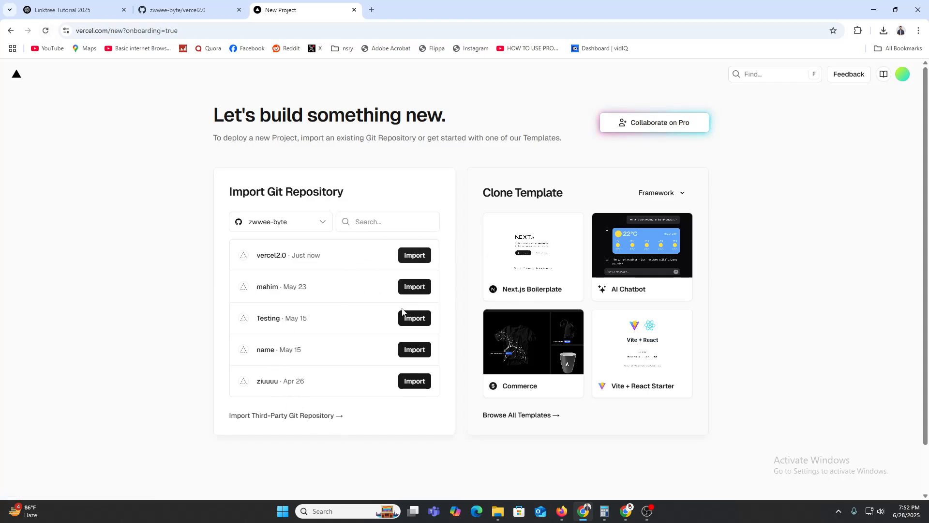
click(903, 74)
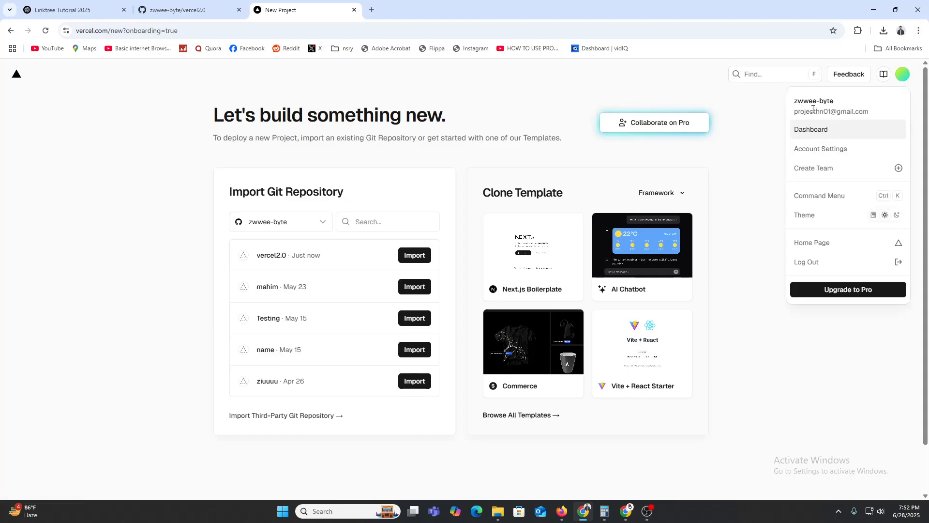
double_click(107, 31)
key(ctrl+c)
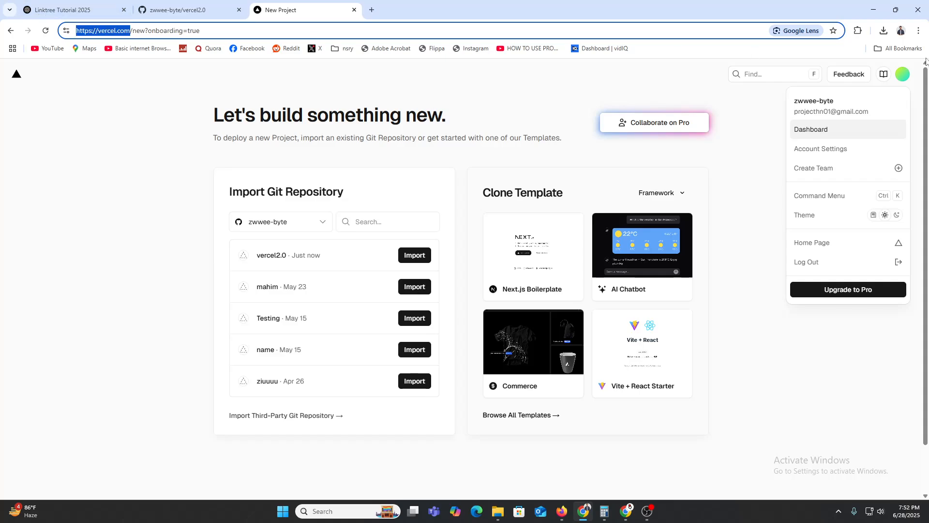
click(918, 31)
click(842, 100)
key(ctrl+v)
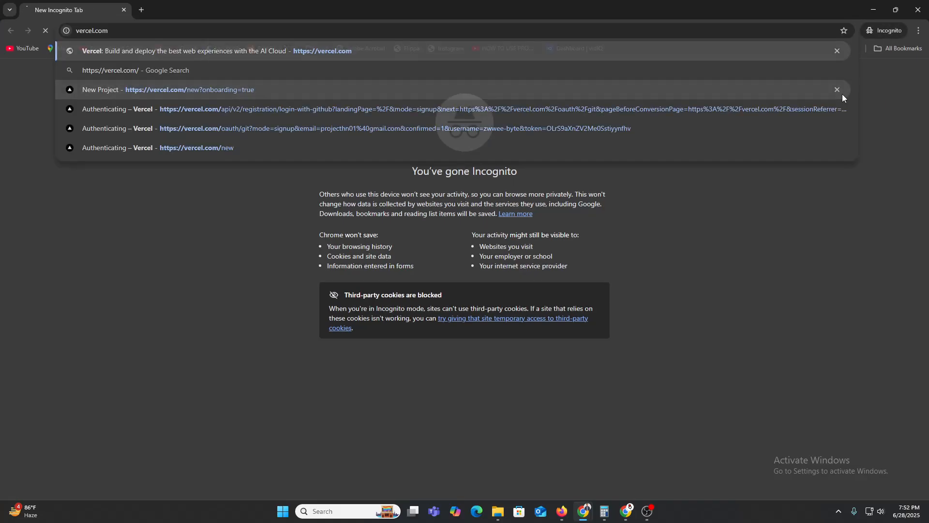
key(Return)
- View the signed-out home page and its Start Deploying page, and minimize the incognito window
scroll(405, 300, down, 4)
scroll(504, 360, up, 4)
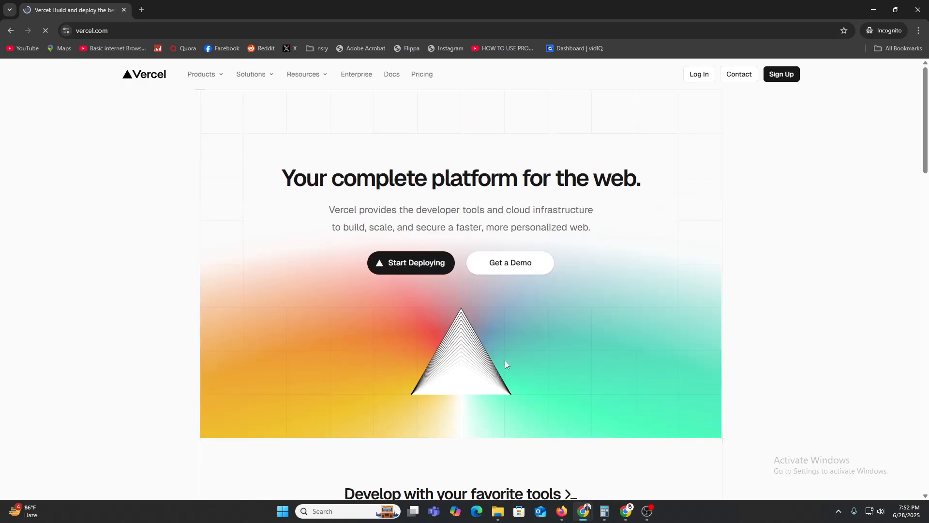
click(409, 264)
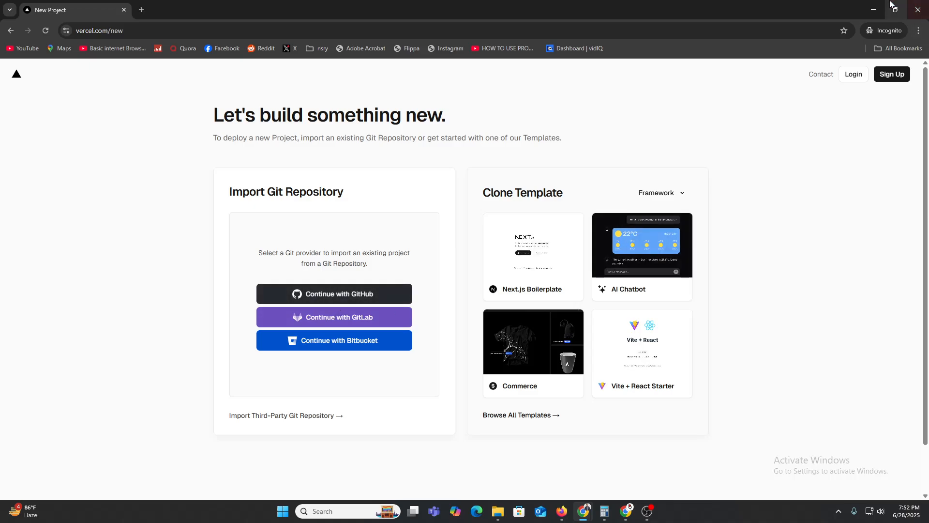
click(871, 5)
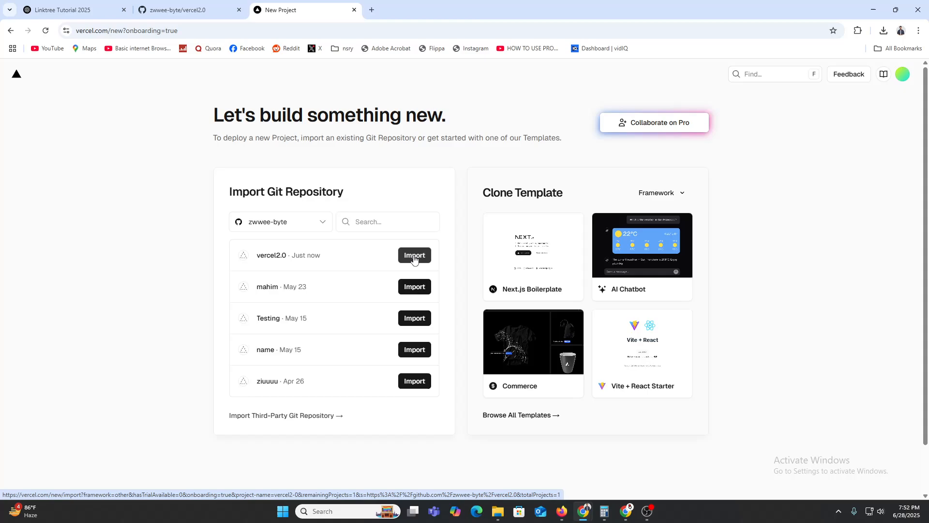
- Import the vercel2.0 Git repository as a new project and try to deploy it with the default settings
drag(243, 191, 318, 191)
click(403, 255)
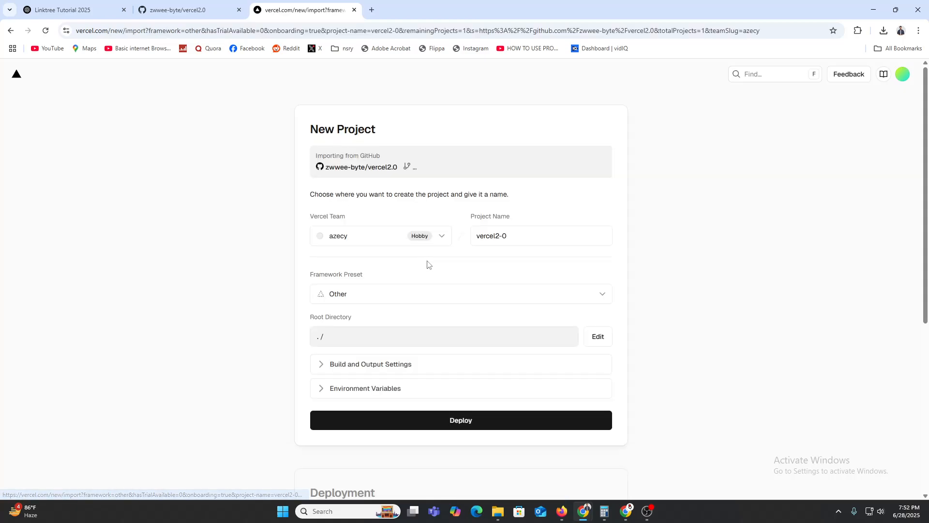
click(476, 429)
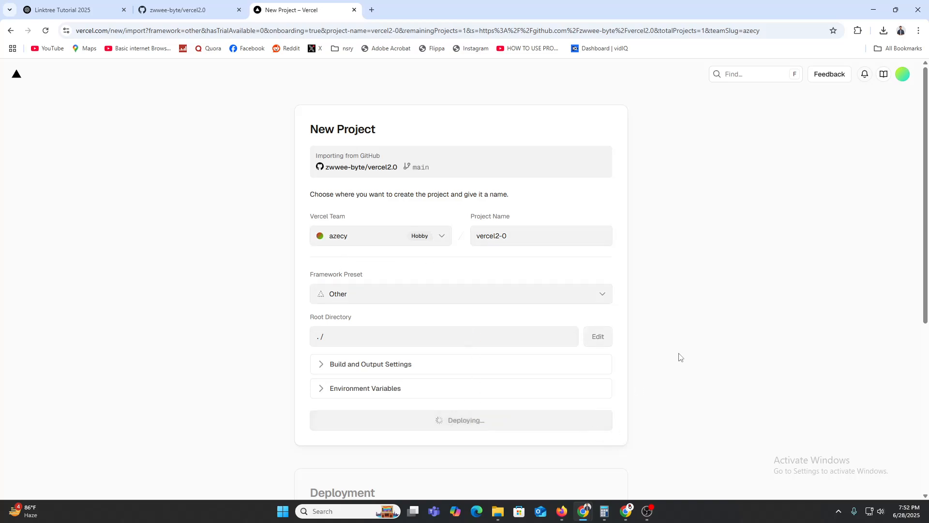
scroll(477, 296, down, 2)
scroll(484, 353, down, 4)
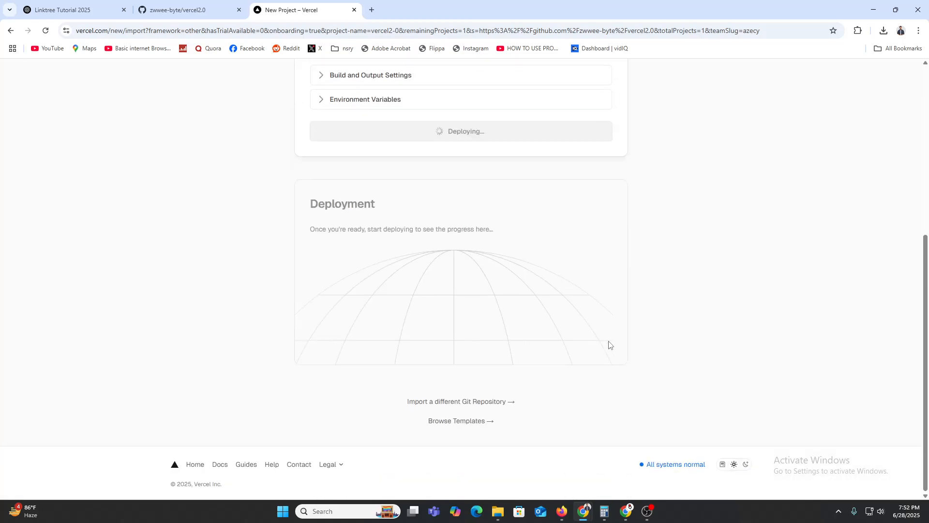
scroll(610, 345, up, 6)
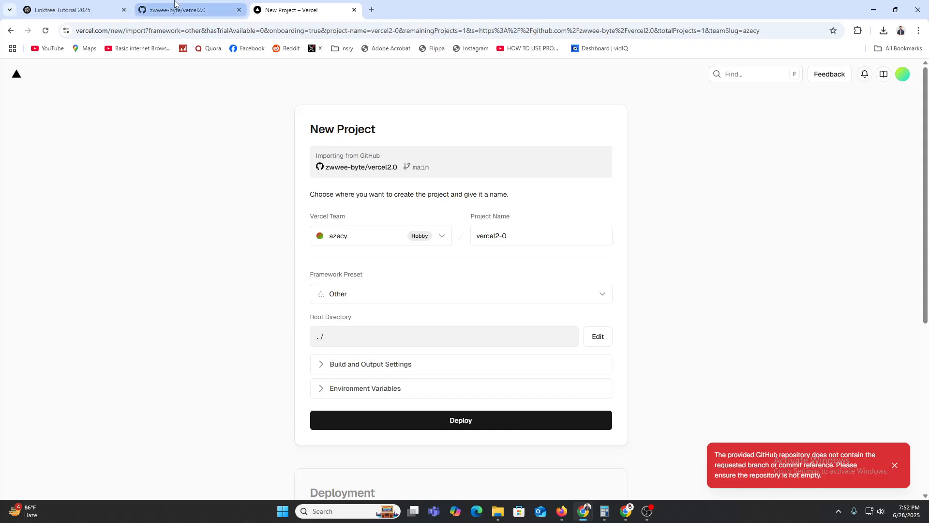
- Switch to GitHub and create a project for the vercel2.0 repository from the Team planning template, keeping the default name
click(154, 6)
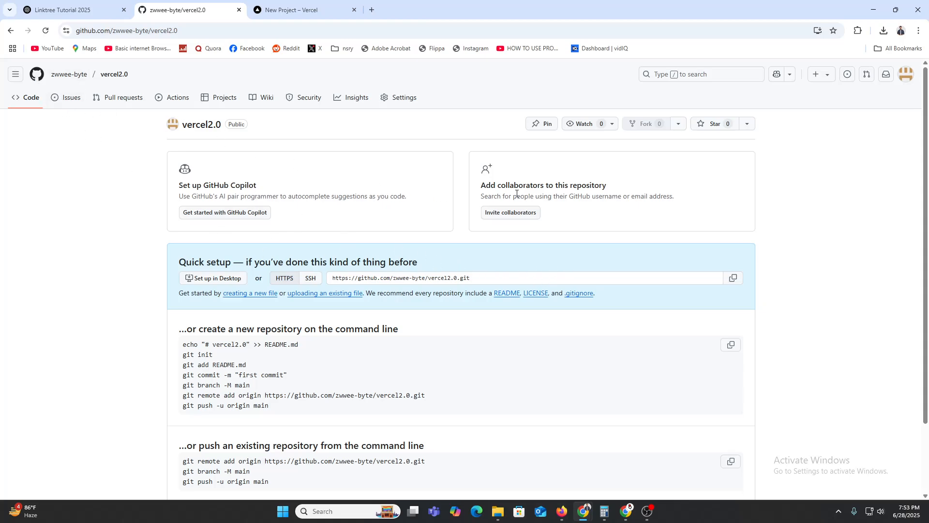
scroll(495, 256, down, 3)
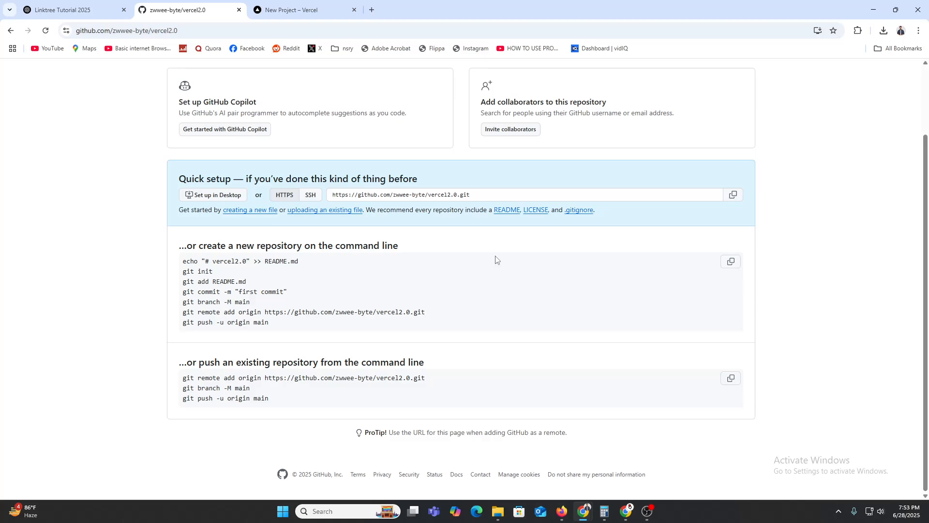
scroll(495, 260, up, 3)
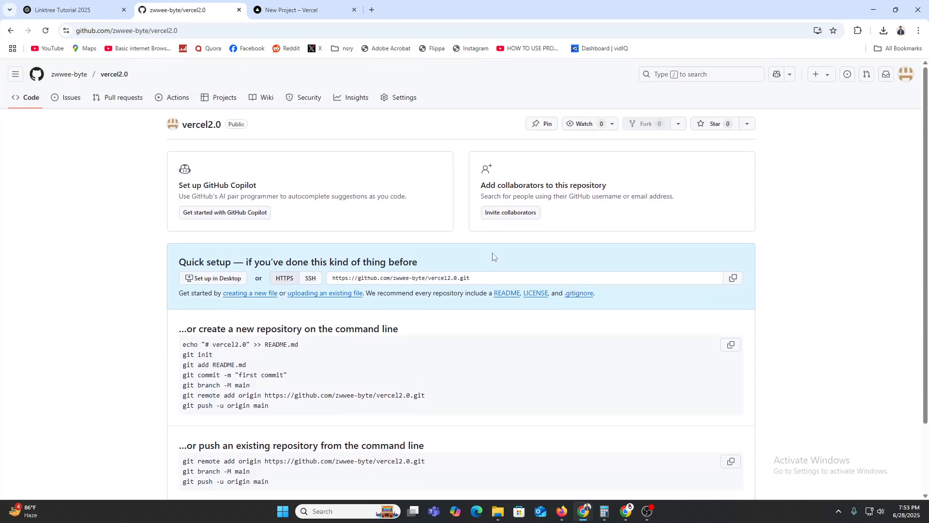
click(220, 100)
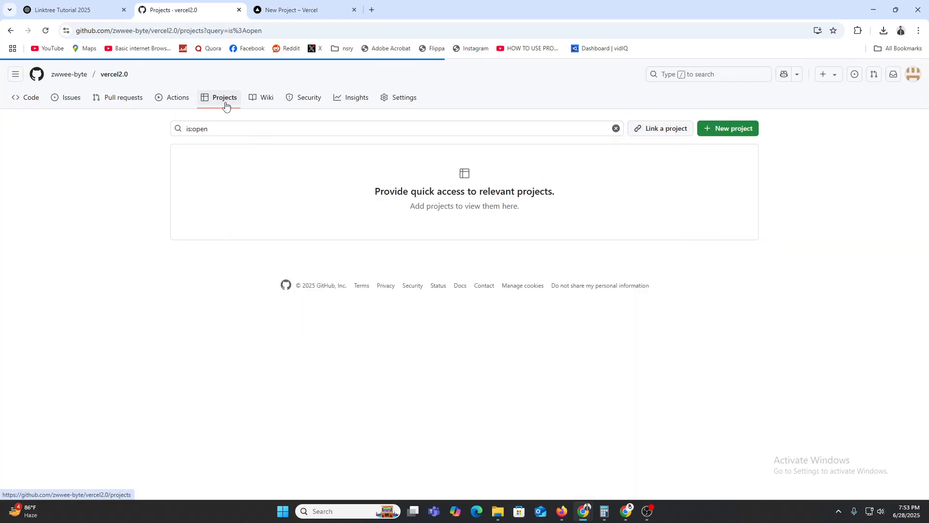
click(730, 128)
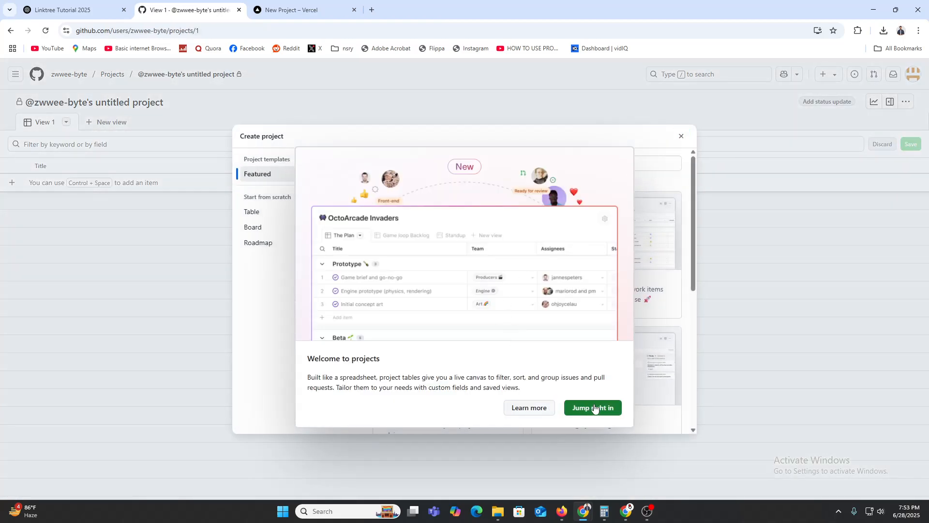
click(601, 408)
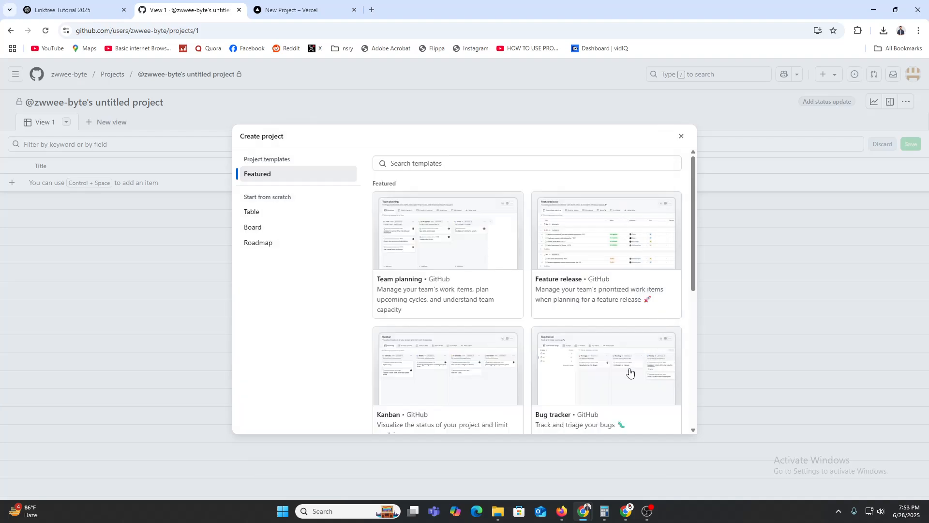
click(434, 242)
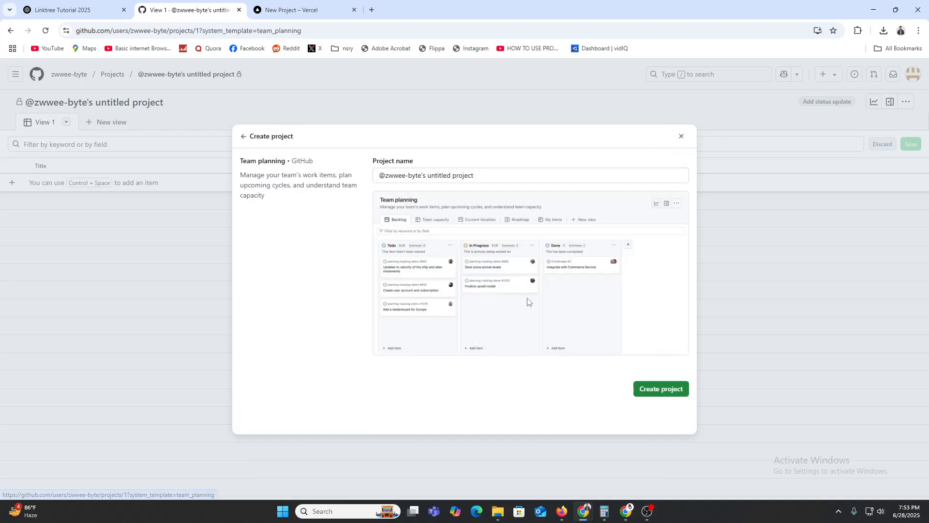
click(662, 394)
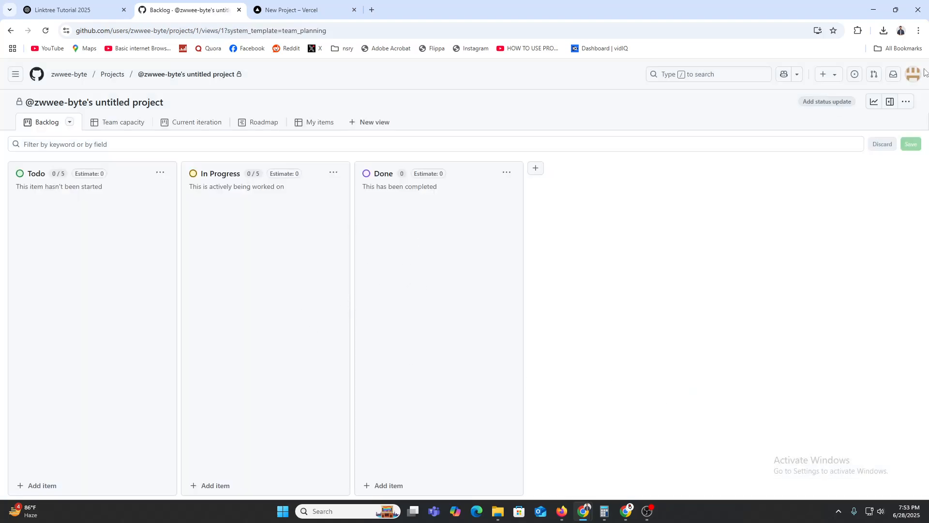
- Add an empty repository filter (repo:) to the project's Backlog view and save the view
click(104, 144)
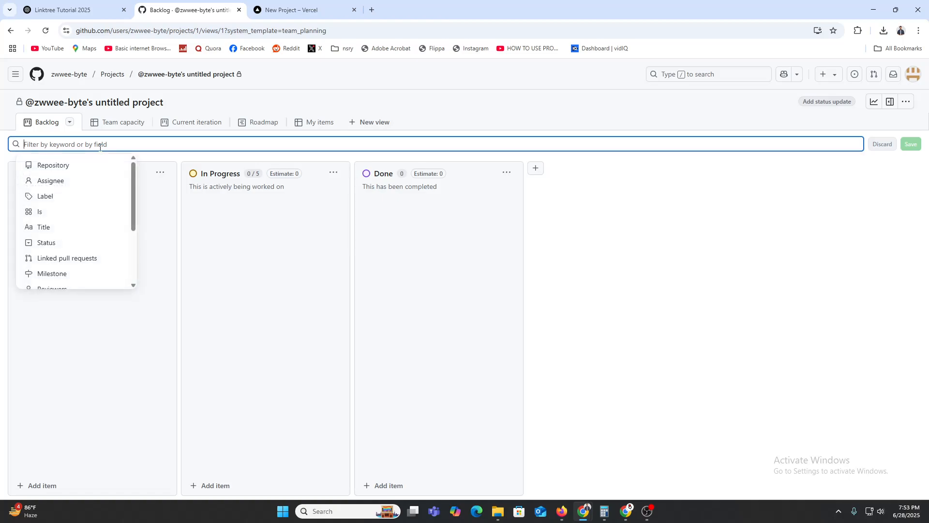
click(78, 166)
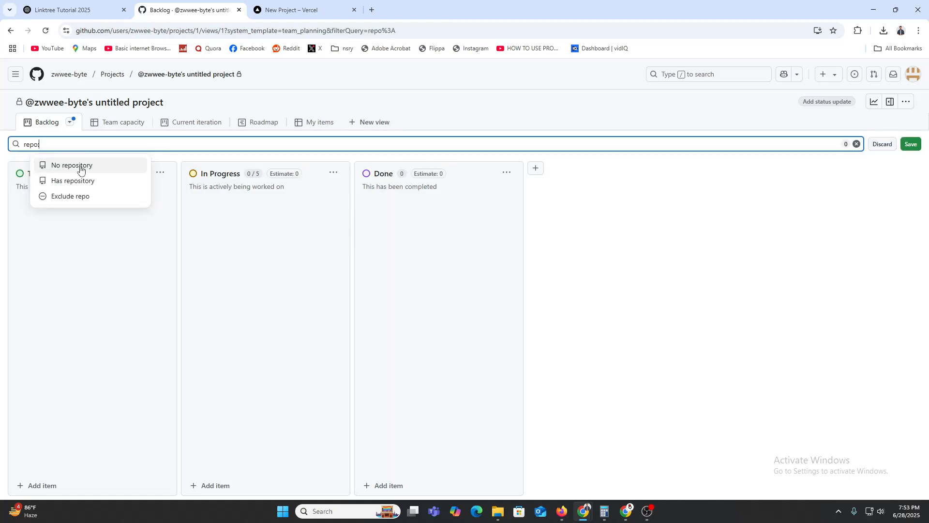
click(910, 144)
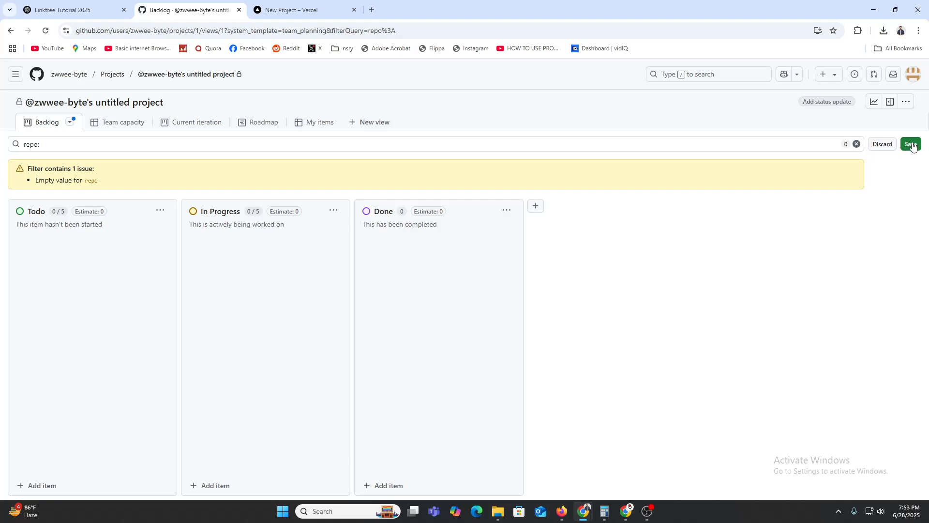
click(912, 144)
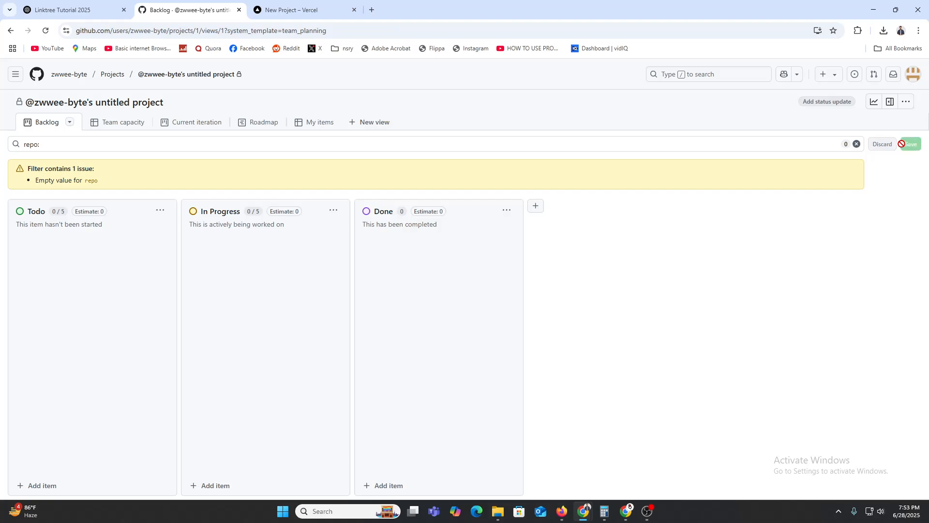
- Open the vercel2.0 repository from the profile and commit a README.md with its default content and the message "Create README.md"
click(65, 75)
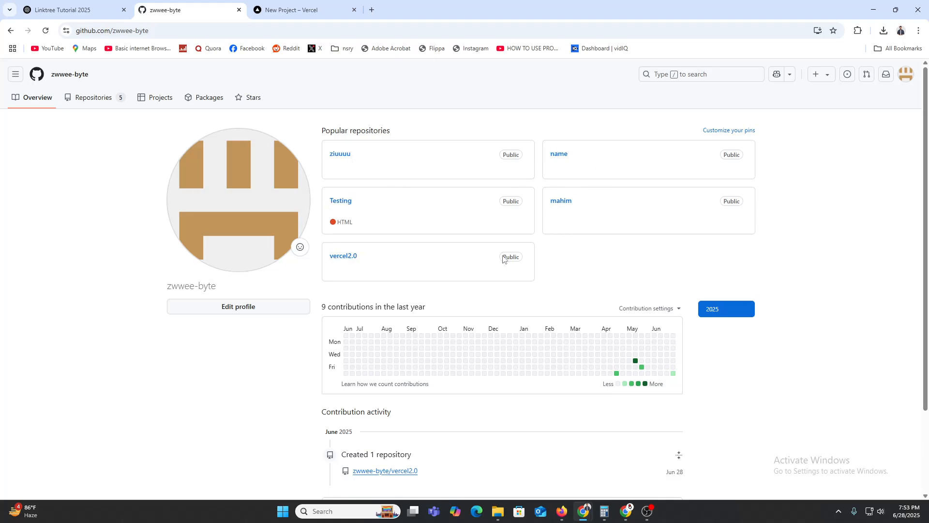
click(346, 261)
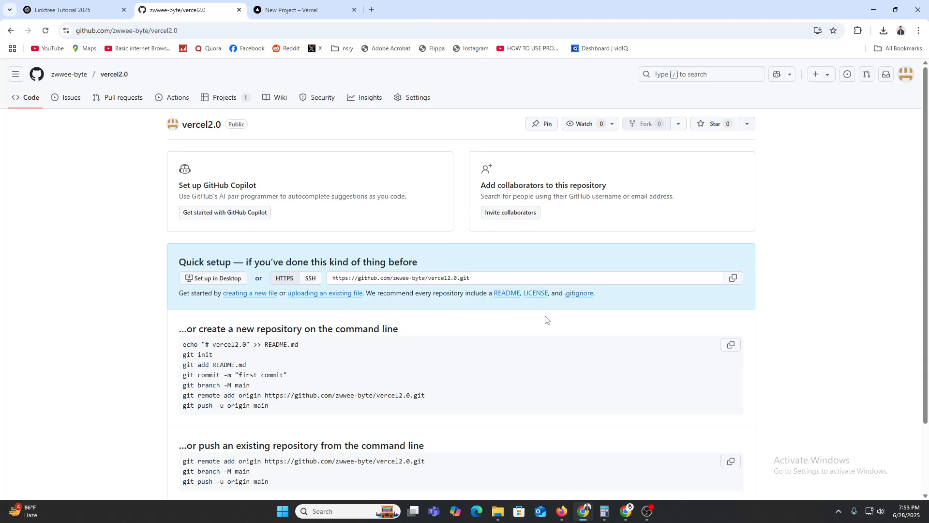
click(509, 293)
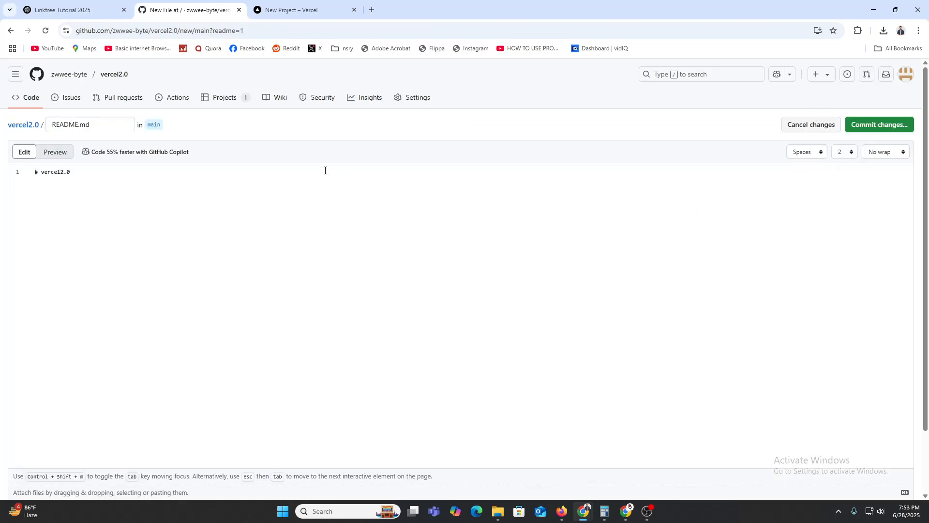
click(876, 129)
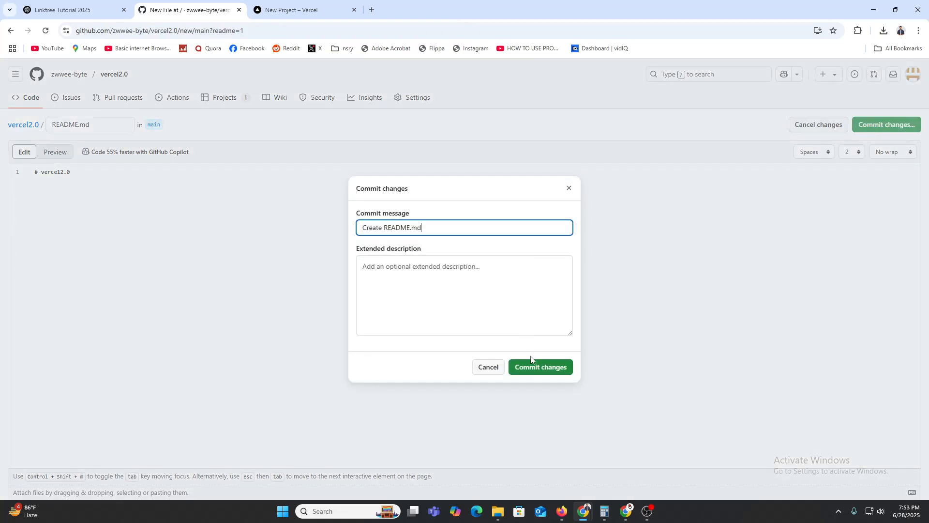
click(537, 367)
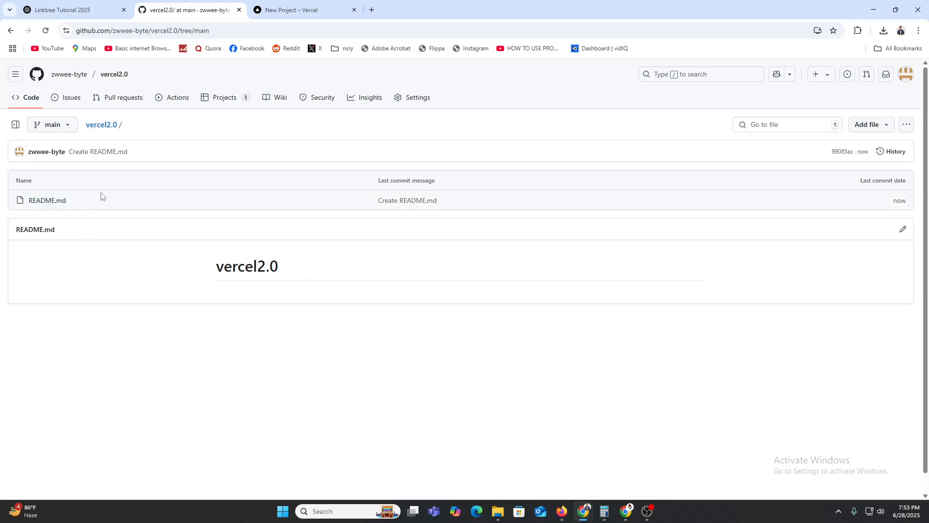
- Switch to Vercel, reload the New Project page, and deploy the vercel2.0 repository with the suggested name and default settings
click(293, 10)
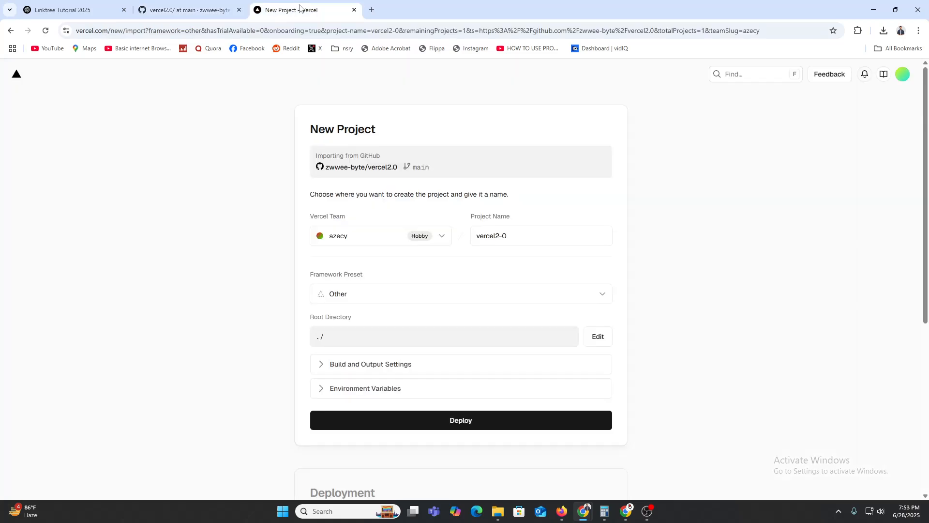
click(446, 421)
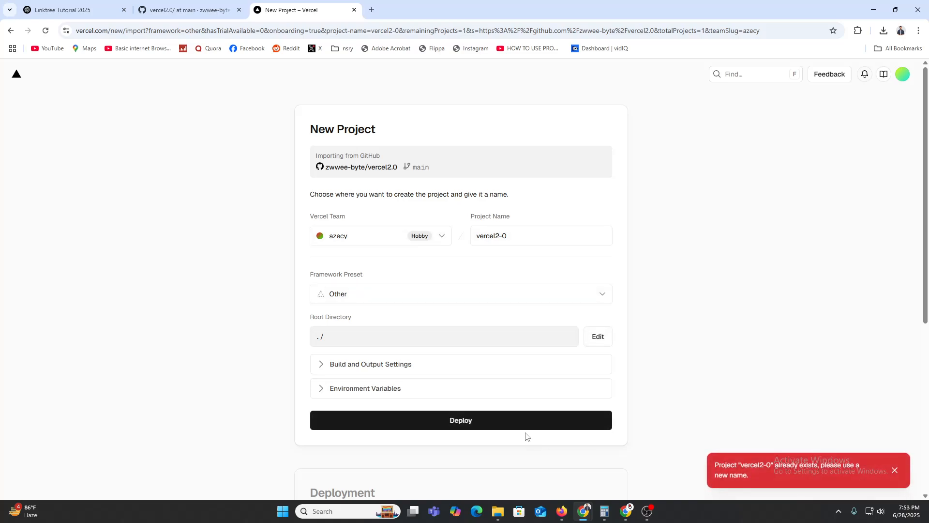
click(46, 31)
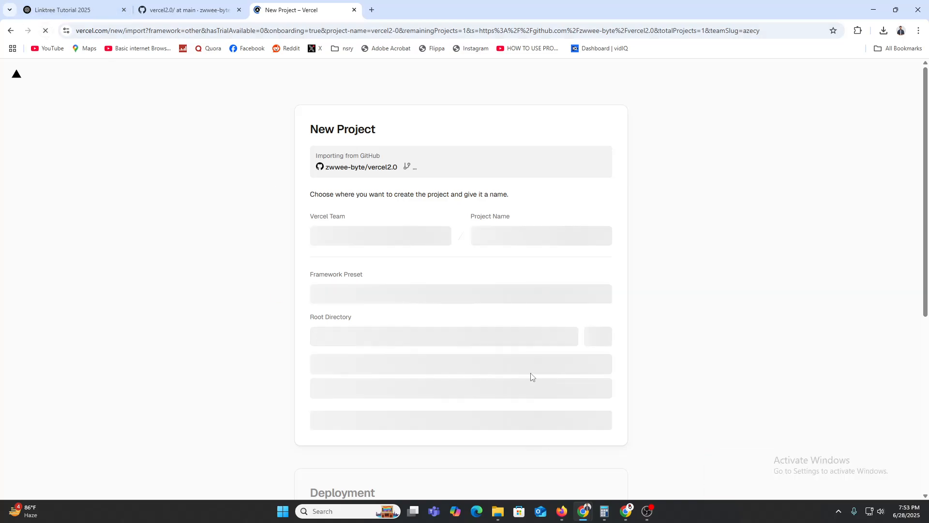
click(509, 419)
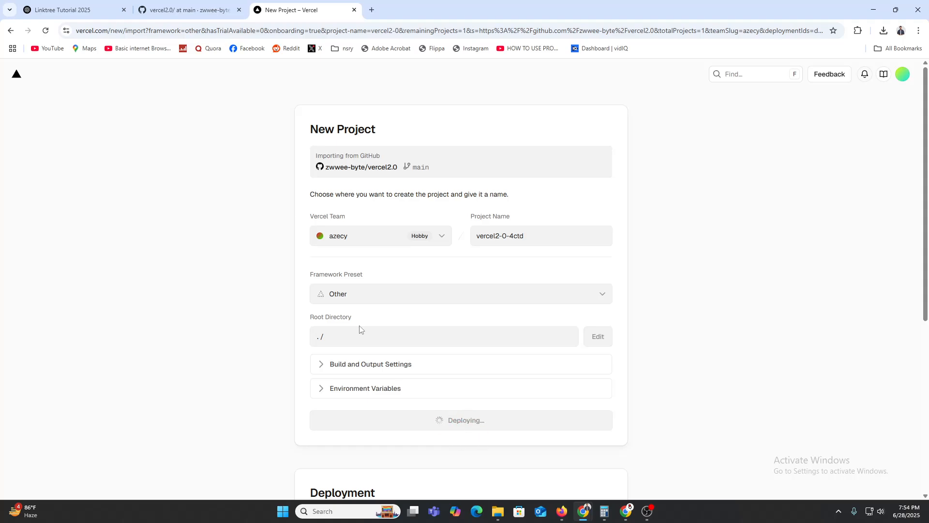
- Check the repository's files on GitHub, return to Vercel, and read the deployment confirmation page with its next steps
click(189, 9)
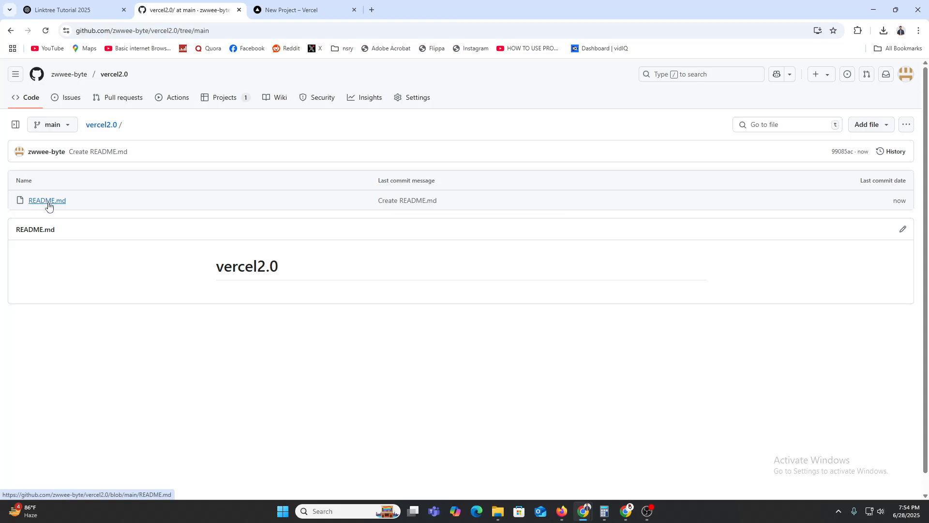
click(341, 13)
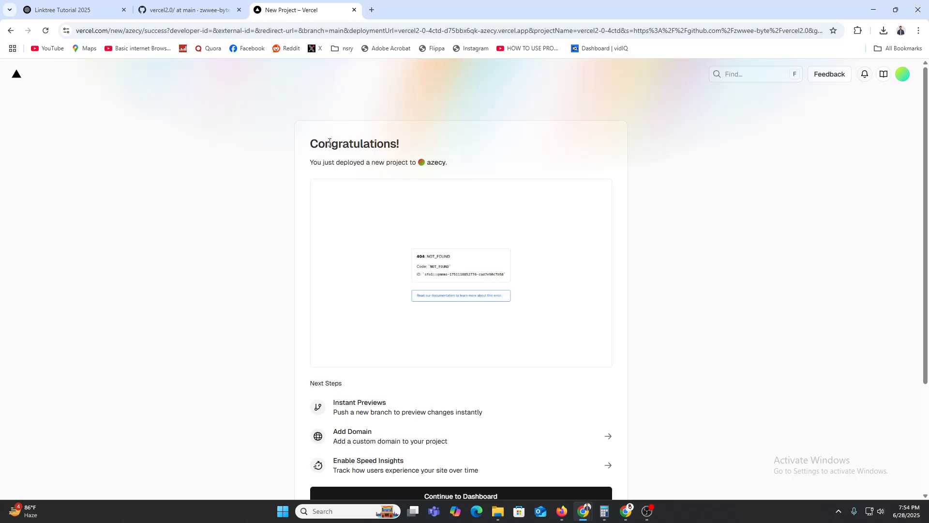
double_click(345, 143)
triple_click(334, 161)
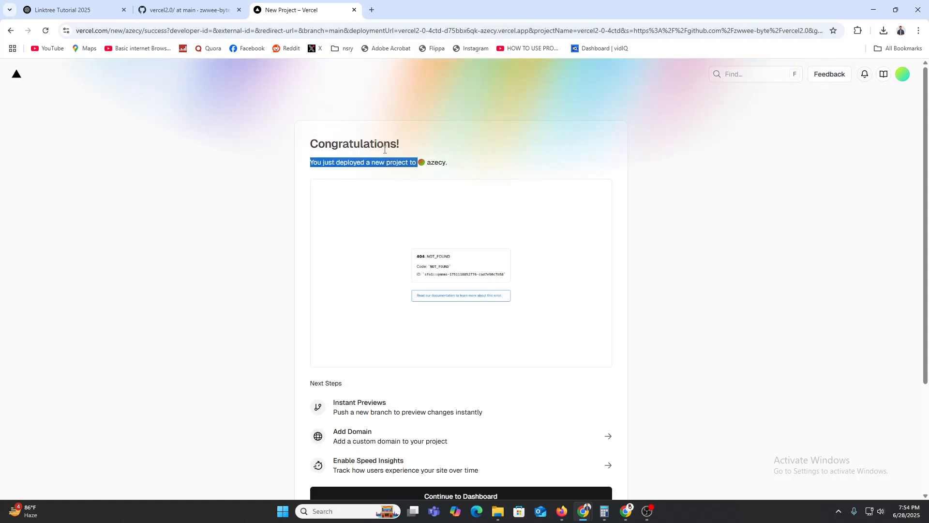
drag(434, 162, 438, 163)
scroll(451, 393, down, 3)
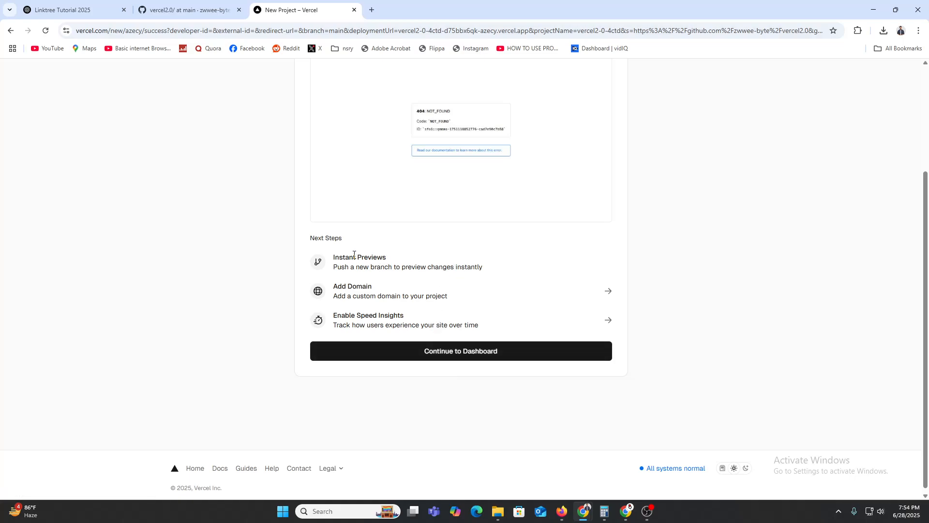
drag(354, 266, 426, 263)
click(426, 263)
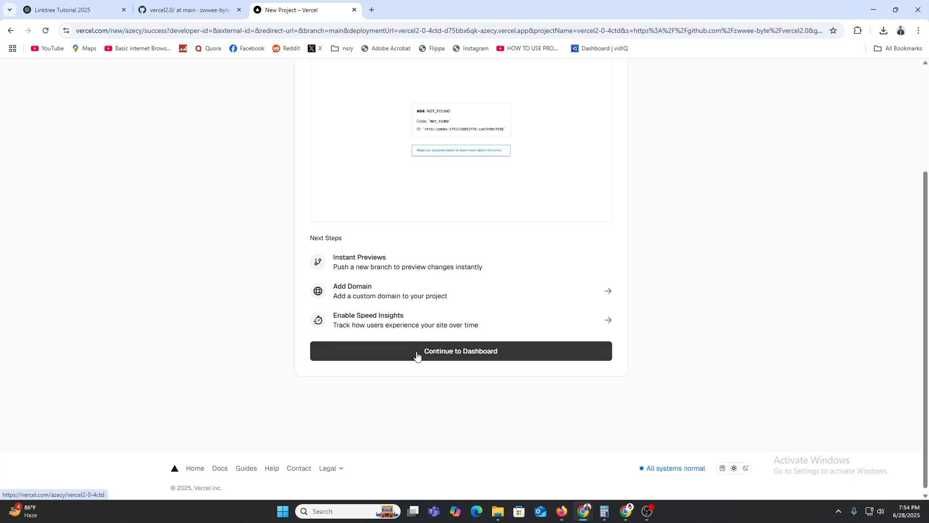
- Continue to the project dashboard, open the production deployment's details, and visit its vercel2-0-4ctd.vercel.app domain
click(461, 357)
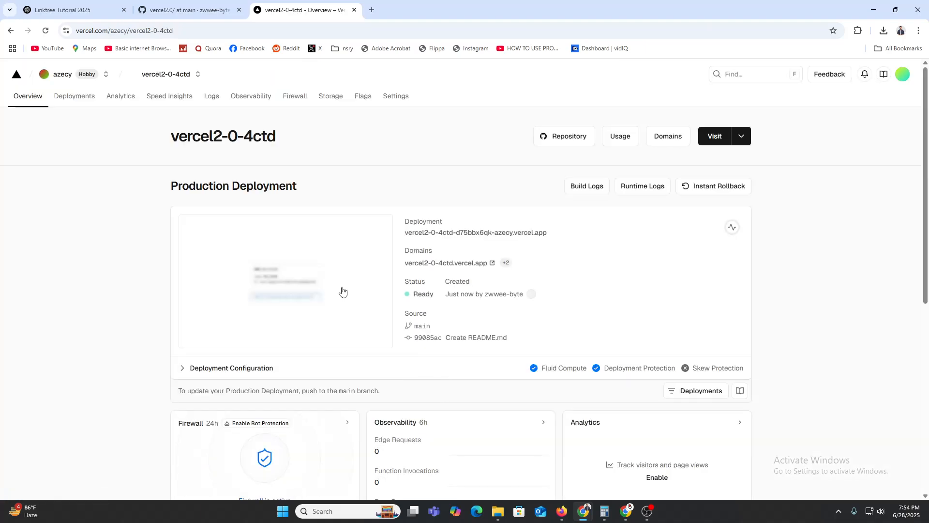
scroll(343, 290, down, 3)
scroll(435, 321, up, 3)
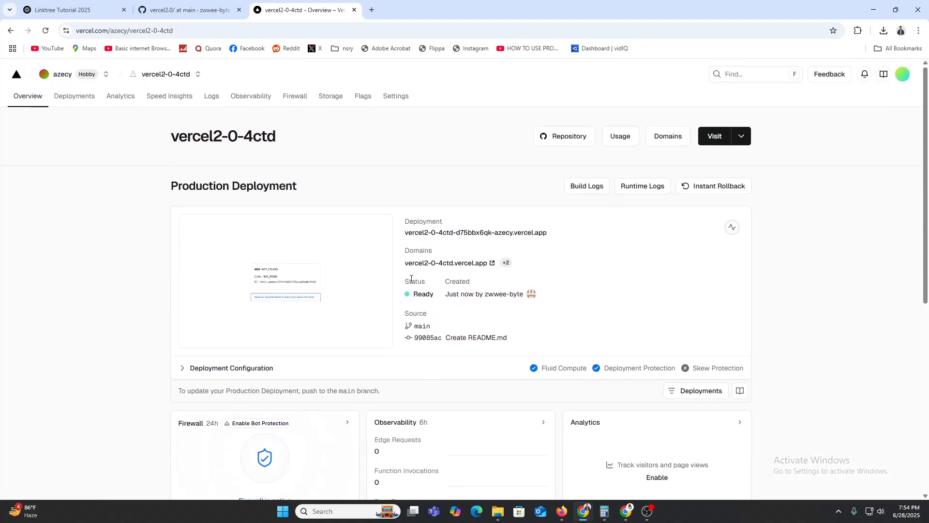
click(512, 234)
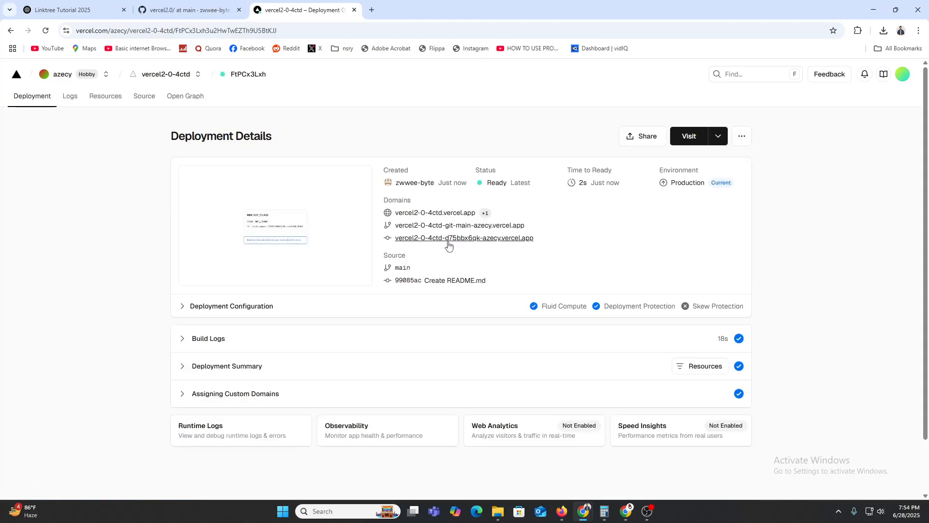
click(450, 213)
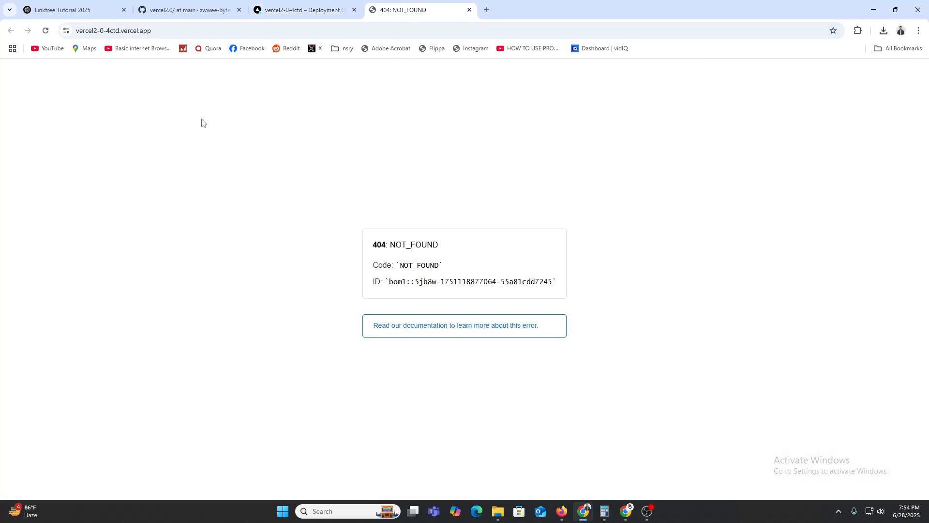